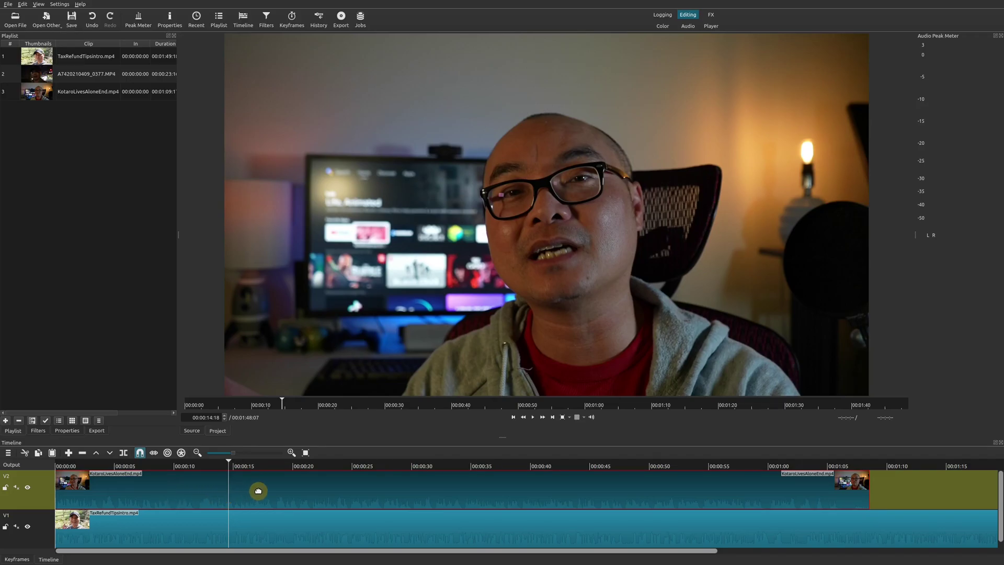
Step: Apply a Crop: Source filter to the KotaroLivesAloneEnd.mp4 clip on V2
click(38, 431)
click(8, 111)
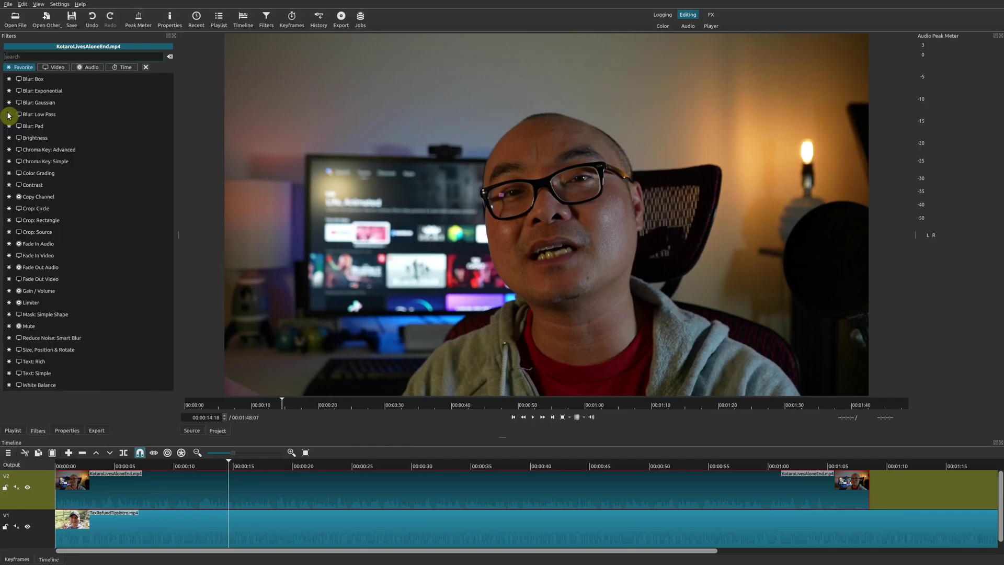
text(crop)
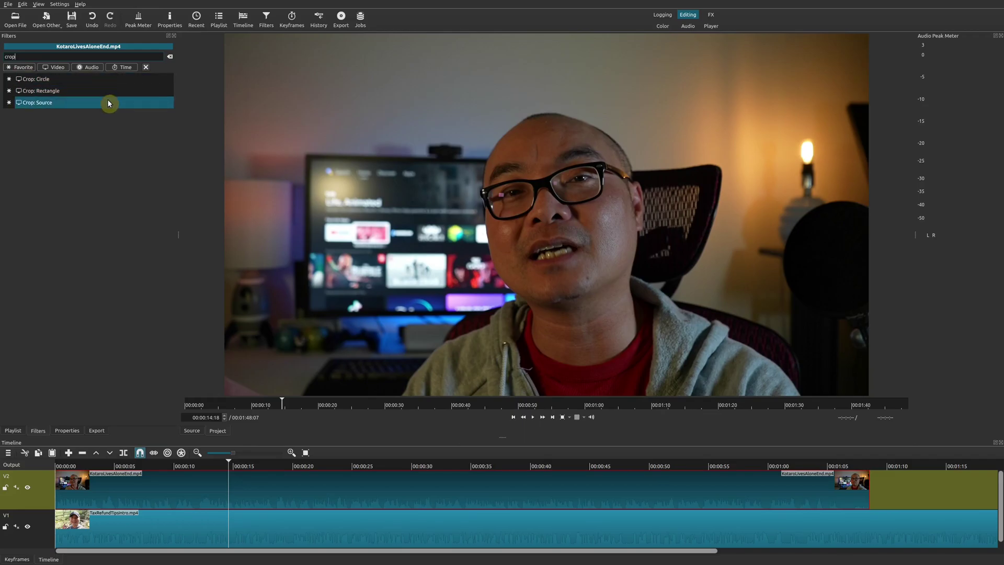
click(108, 99)
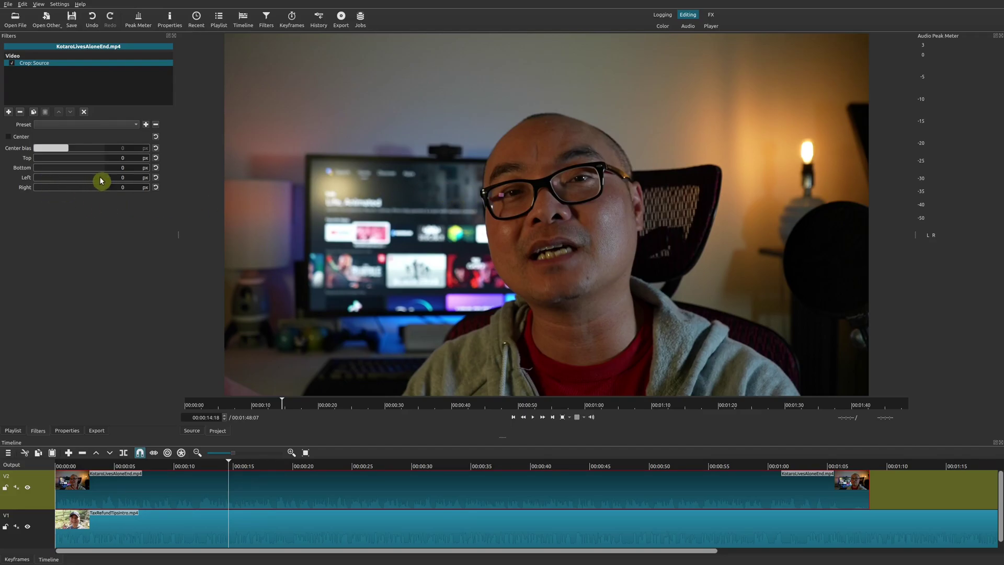
Step: Crop the top clip by 415 px on the left and 145 px on the right
drag(102, 181, 45, 189)
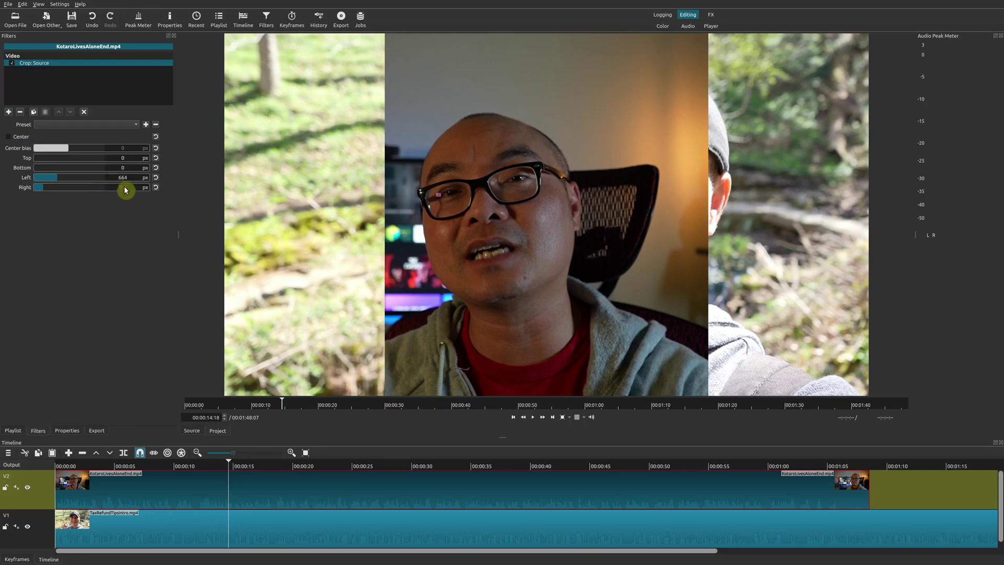
scroll(60, 179, up, 7)
drag(60, 181, 38, 195)
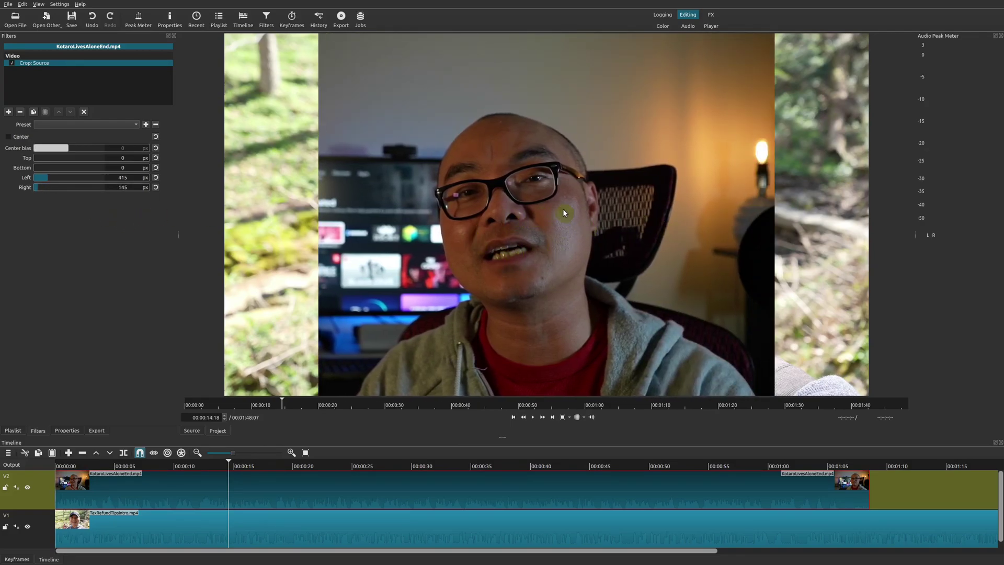
Step: Add Size, Position & Rotate to the top clip with Horizontal fit set to Right
click(8, 112)
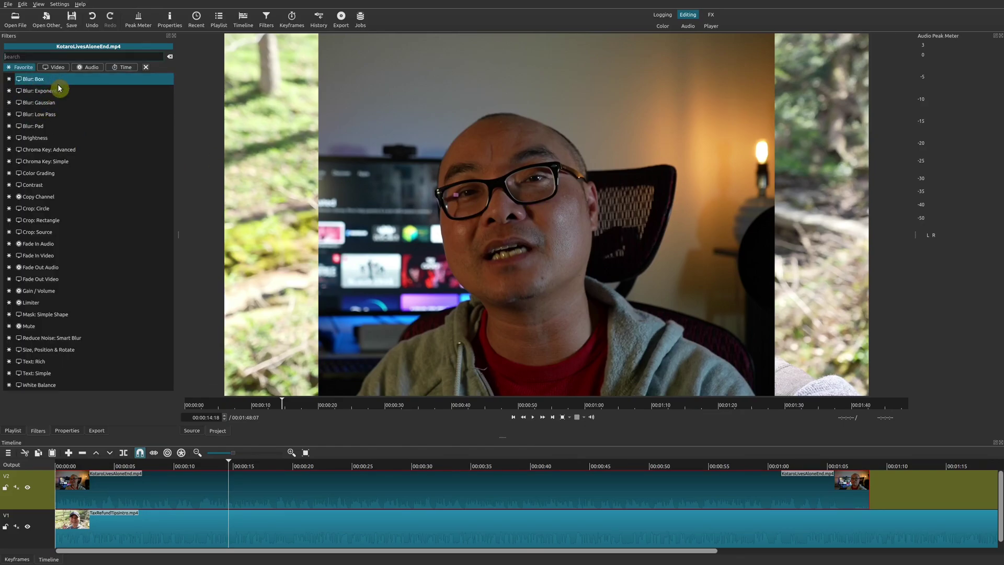
text(size)
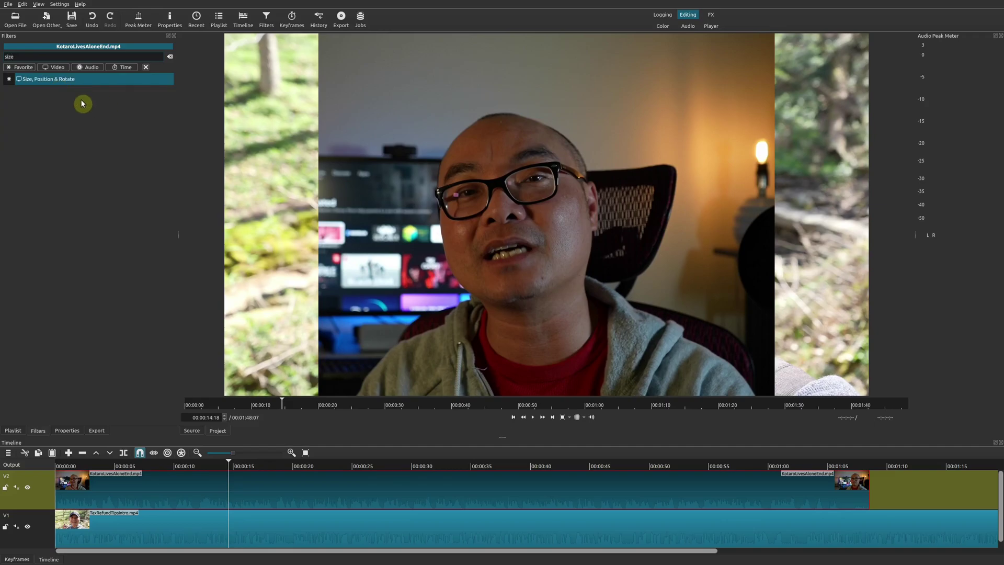
click(72, 79)
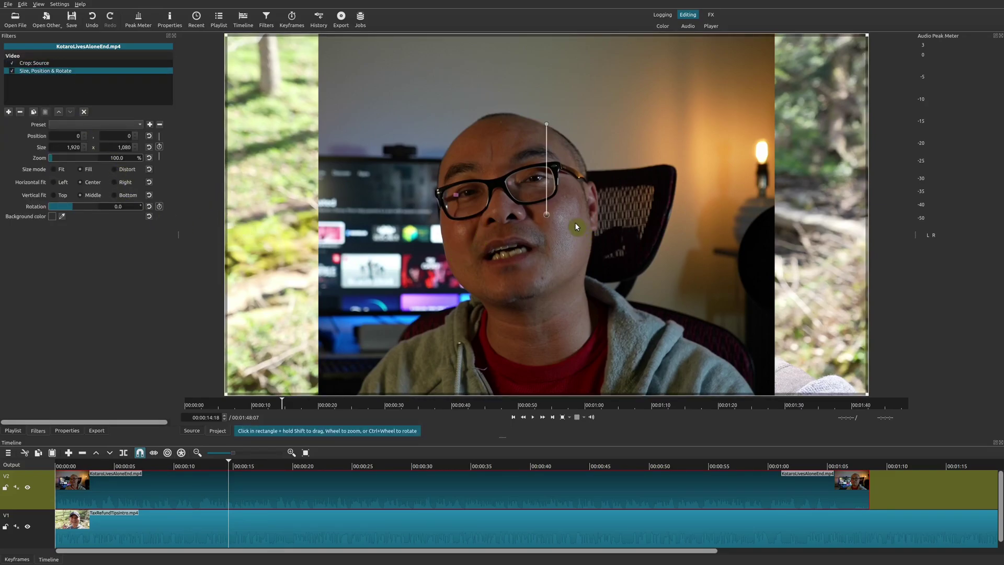
click(116, 184)
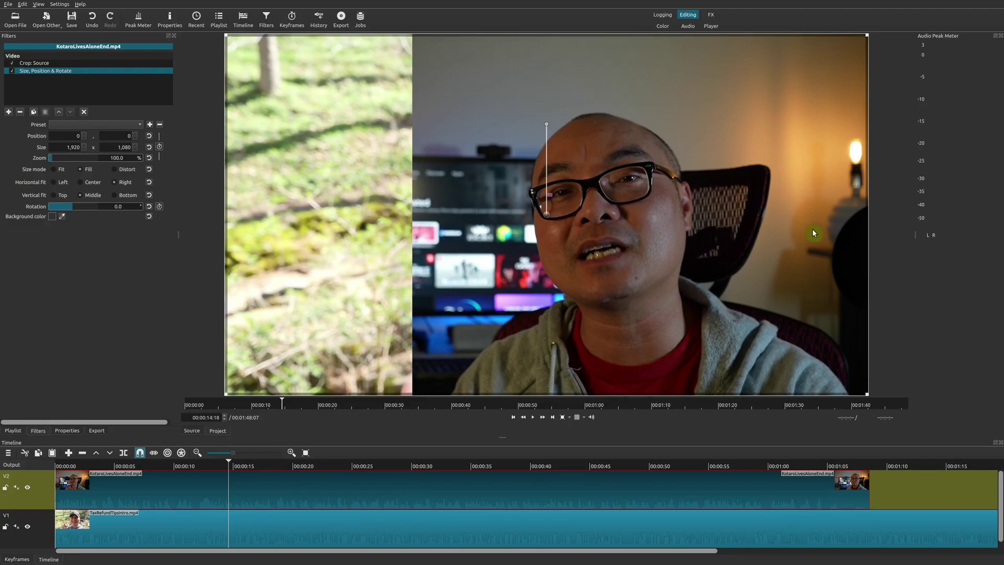
click(58, 63)
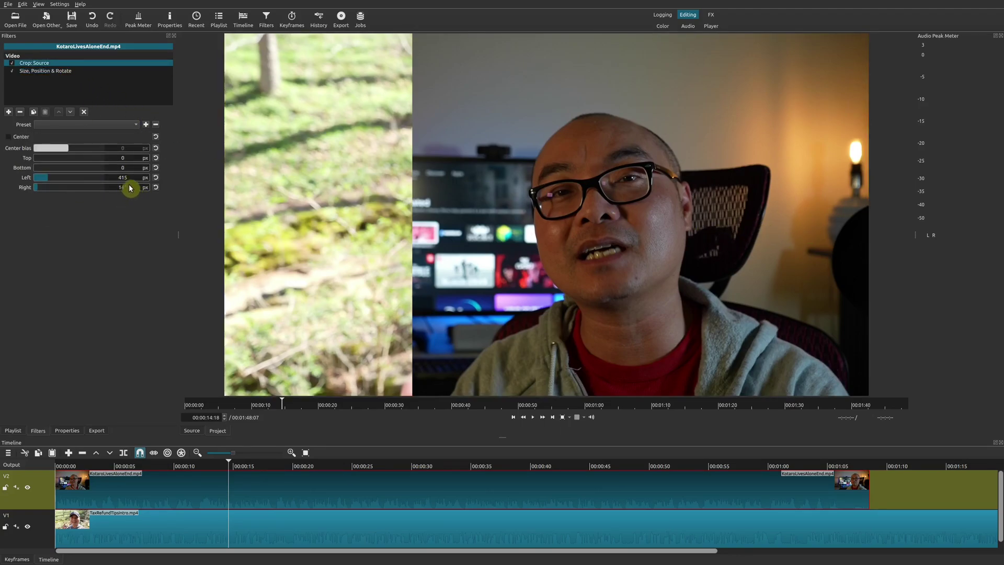
Step: Change the top clip's crop to 477 px left and 363 px right
drag(46, 181, 48, 195)
click(46, 187)
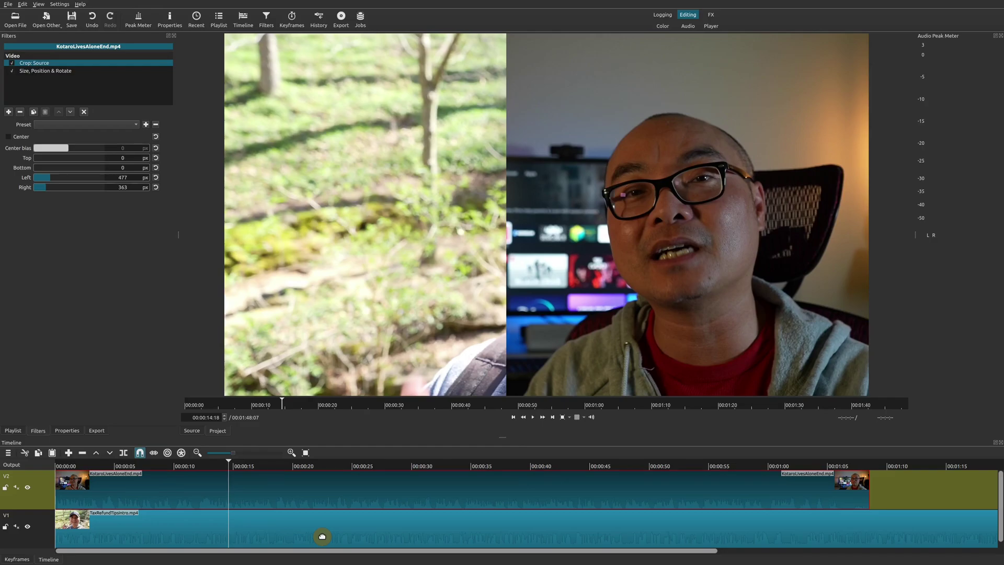
Step: Give TaxRefundTipsintro.mp4 Size, Position & Rotate at -708, -7, then play the split screen
click(322, 536)
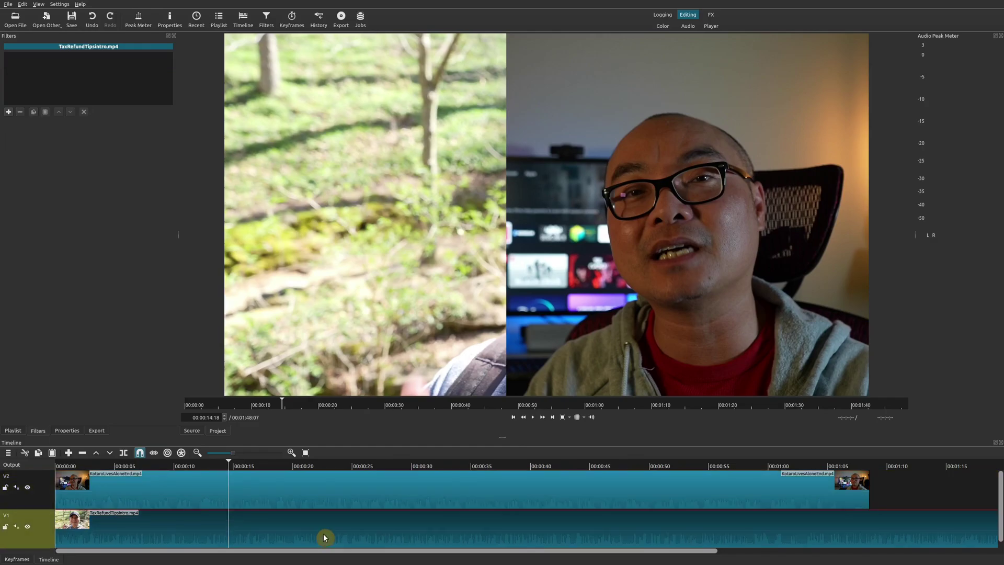
click(8, 112)
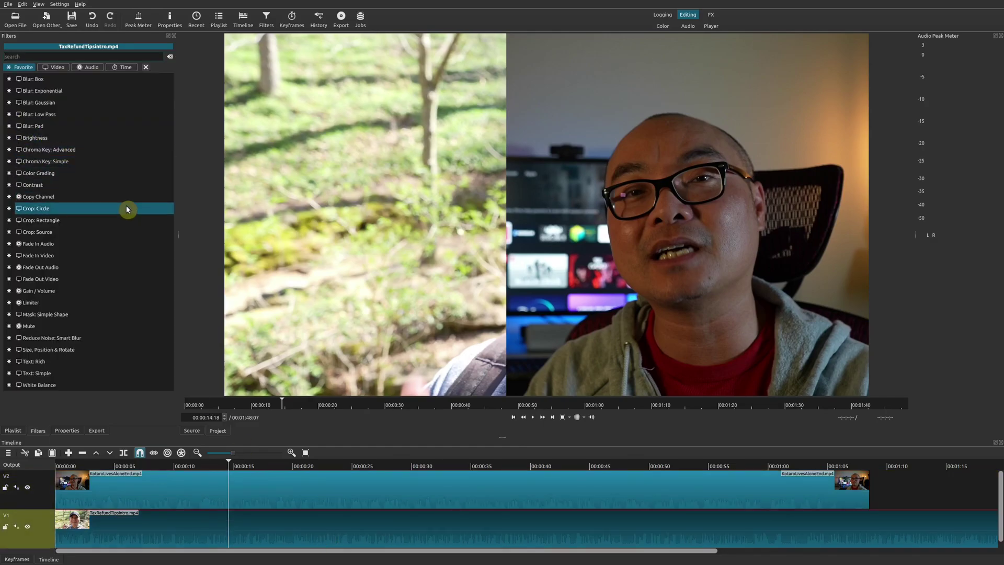
click(95, 352)
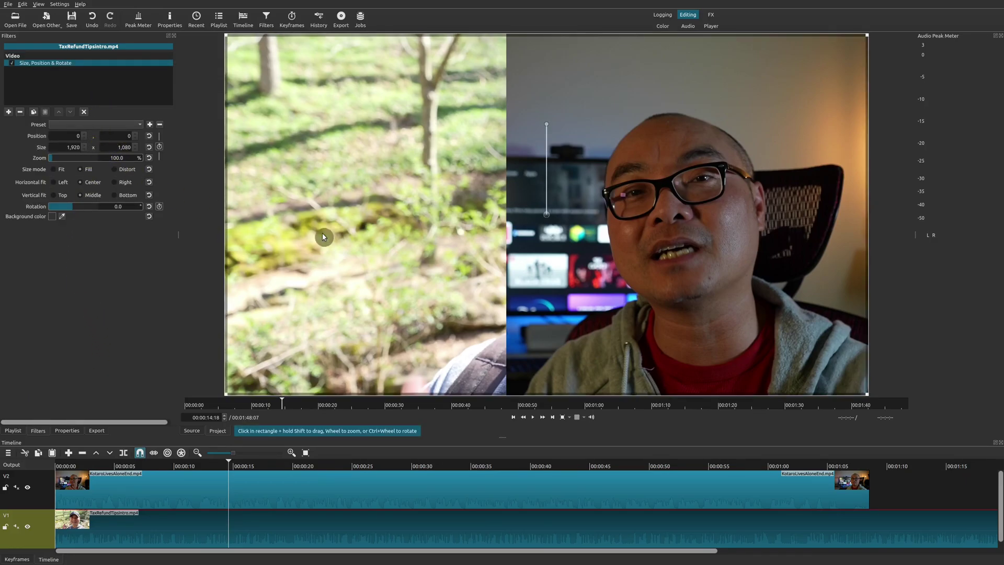
drag(547, 217, 307, 216)
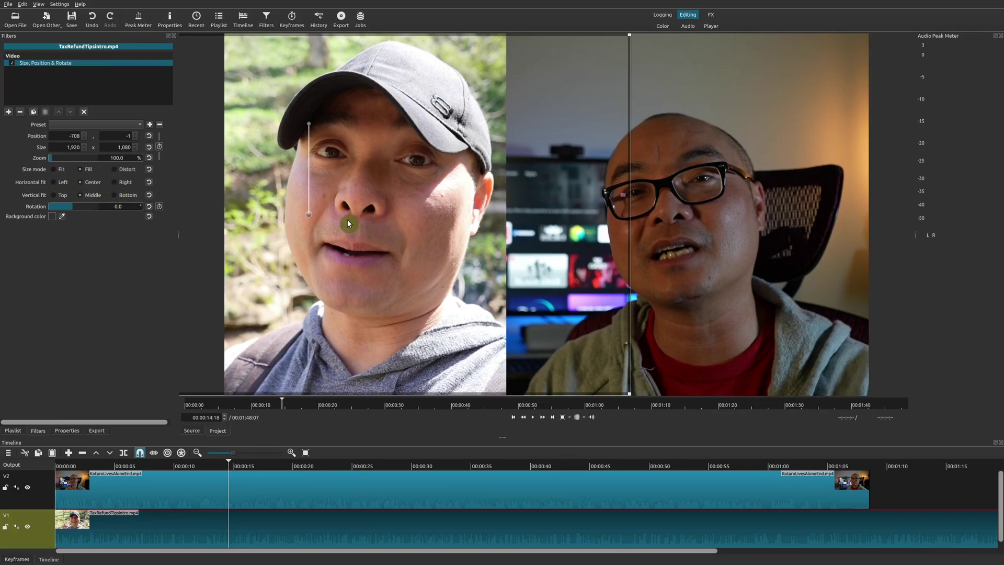
drag(308, 217, 313, 218)
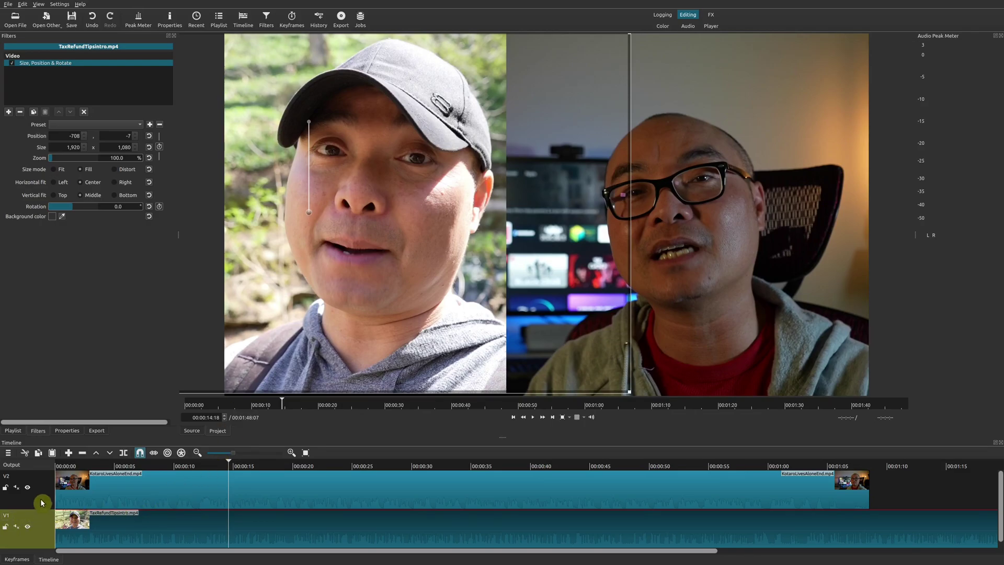
click(86, 492)
key(space)
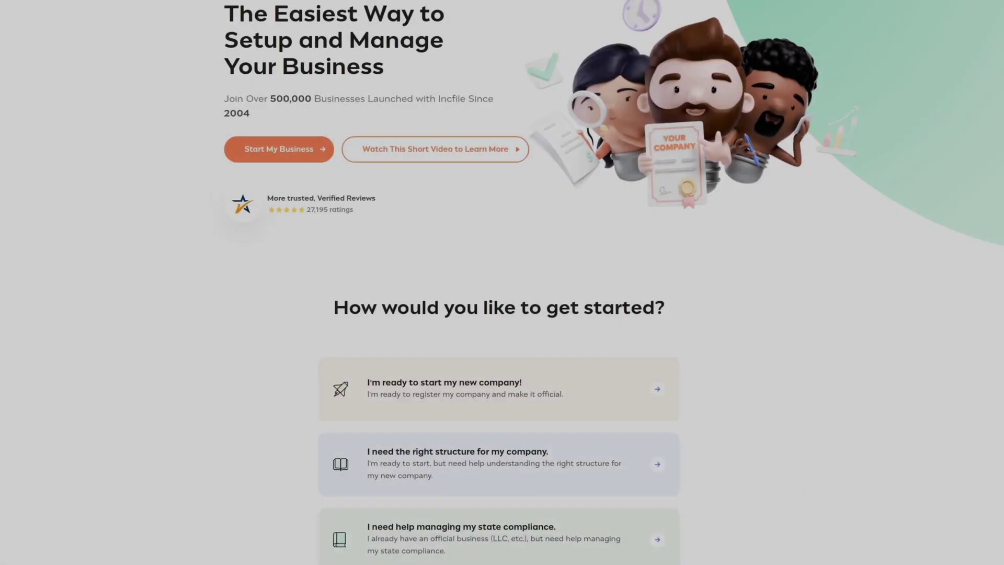
Step: Scroll the Incfile home page down to the Business Formation and Why Choose Incfile sections
scroll(502, 282, down, 3)
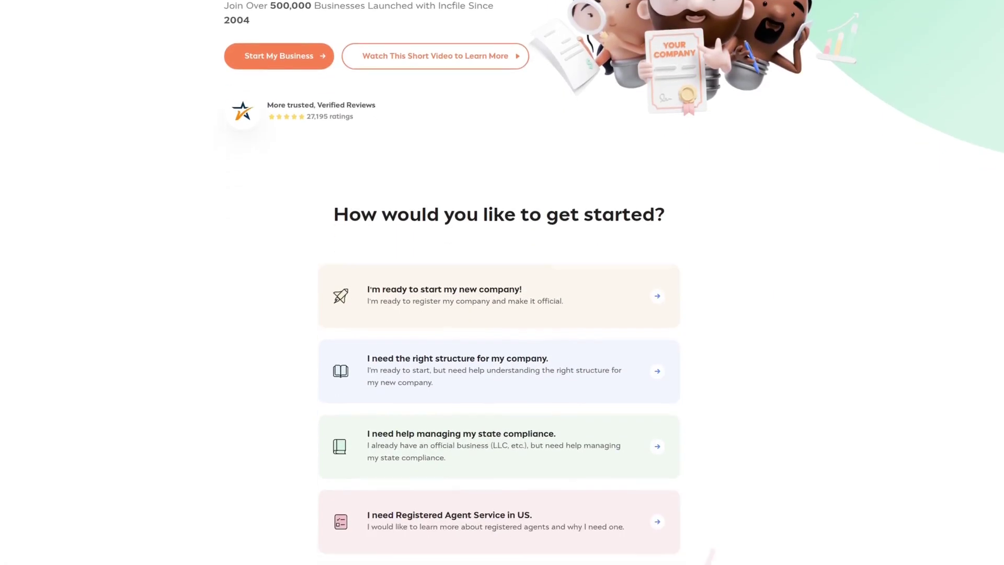
scroll(502, 283, down, 4)
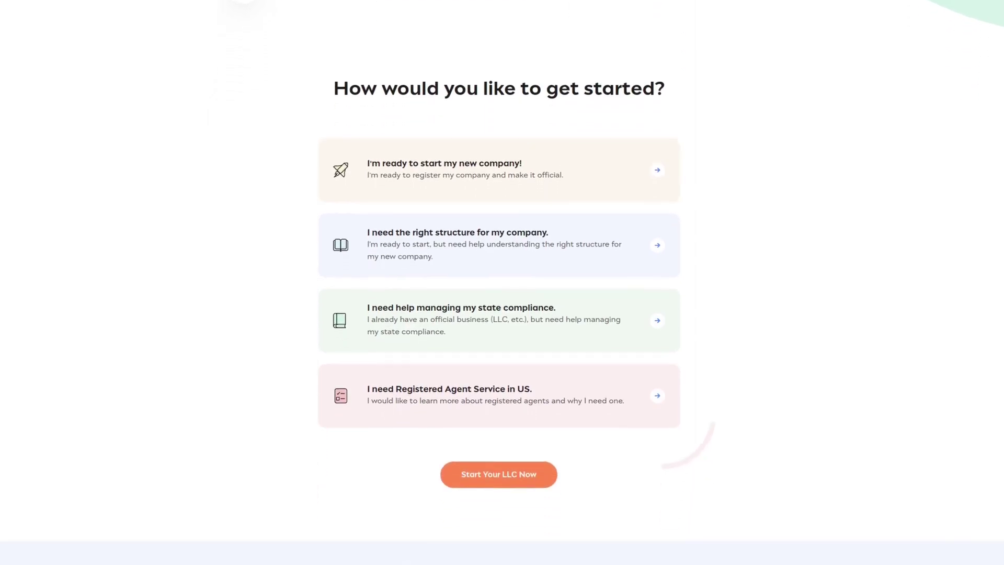
scroll(502, 282, down, 2)
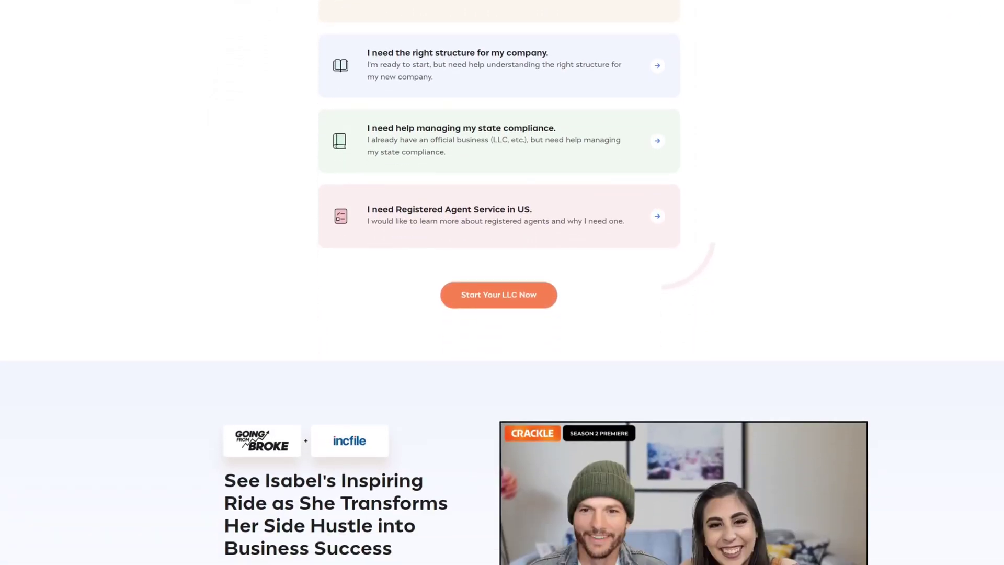
scroll(502, 283, down, 3)
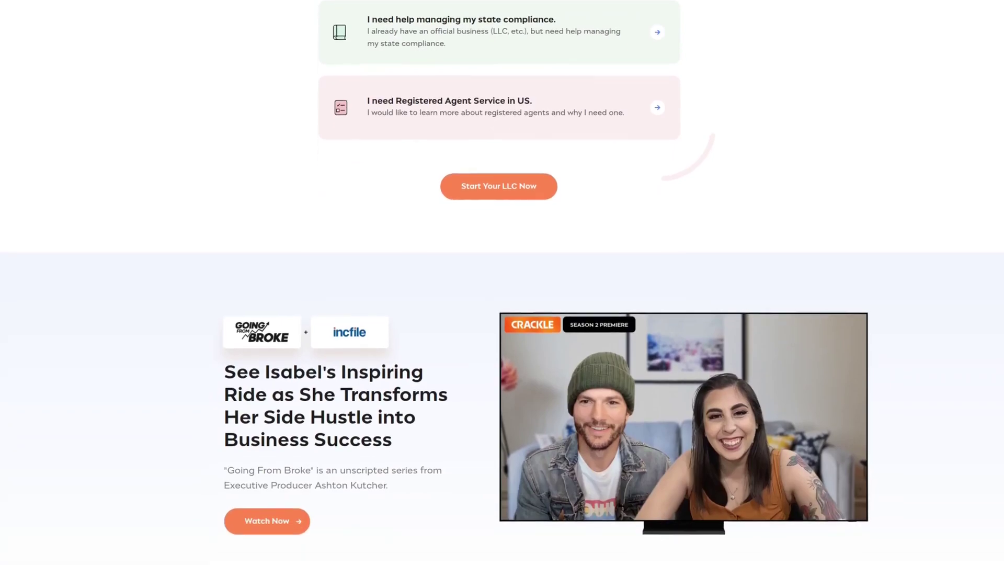
scroll(502, 282, down, 3)
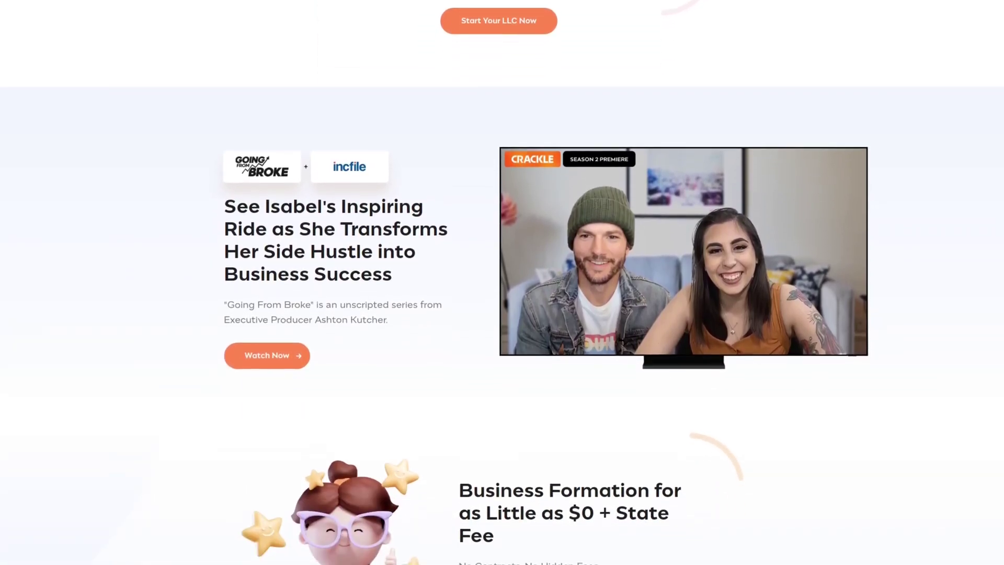
scroll(502, 283, down, 1)
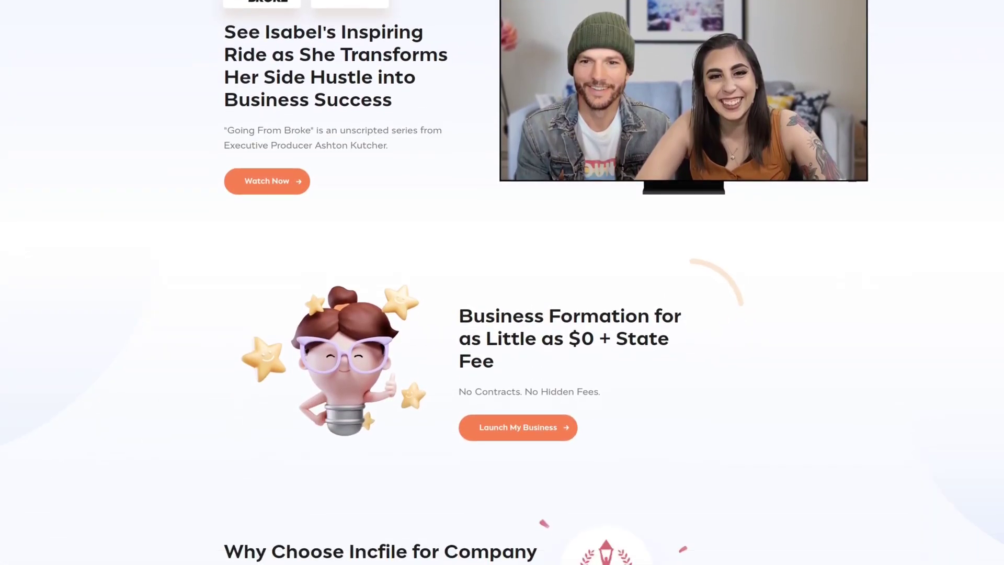
scroll(502, 282, down, 1)
scroll(501, 282, down, 1)
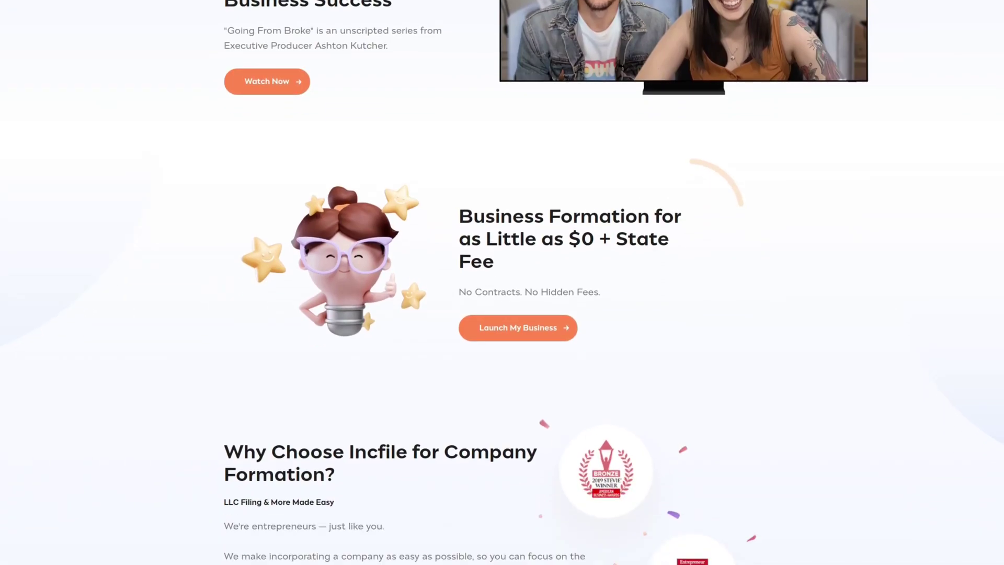
scroll(502, 283, down, 1)
scroll(502, 283, down, 1)
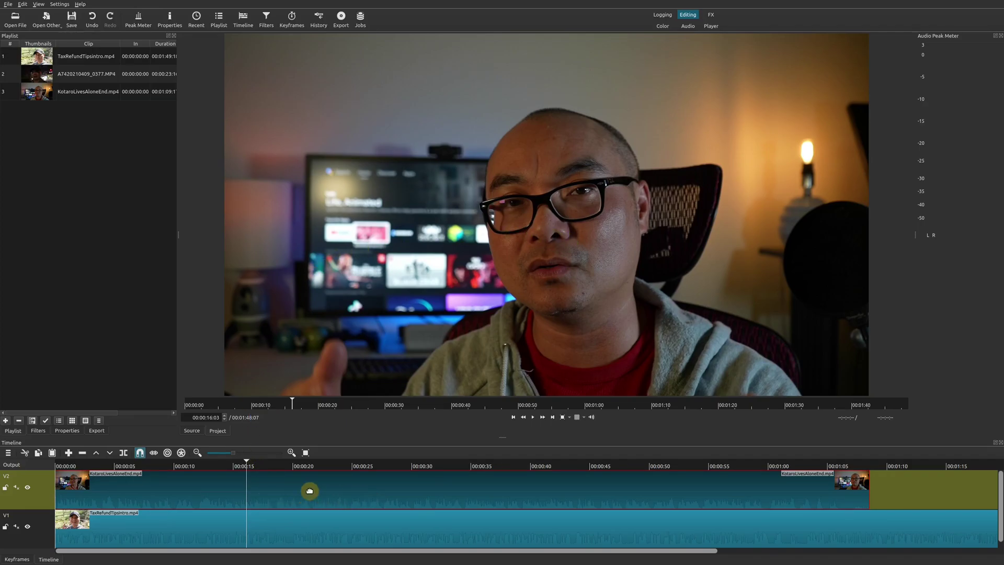
Step: Add Size, Position & Rotate to KotaroLivesAloneEnd.mp4 and move it to 584, -5
click(41, 433)
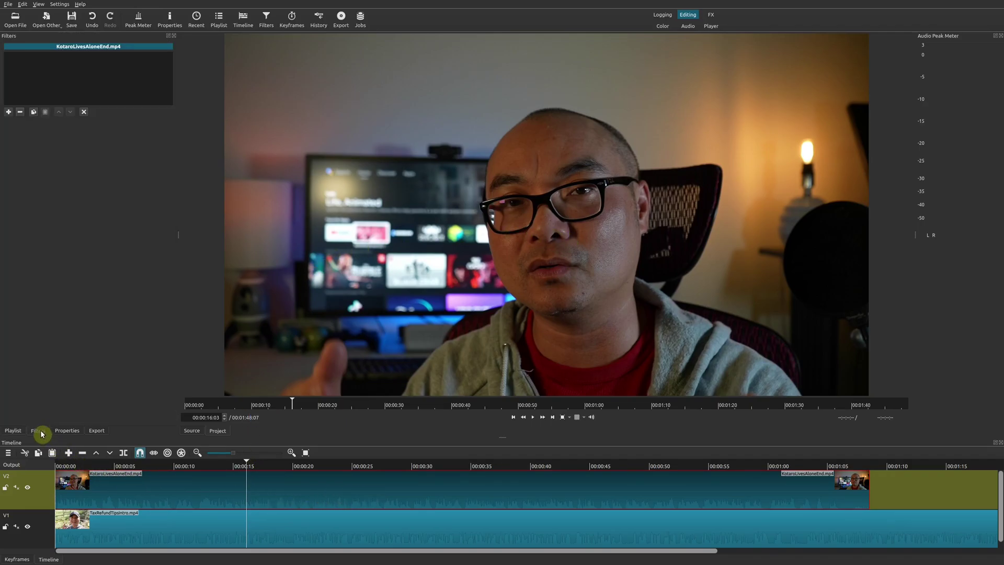
click(9, 112)
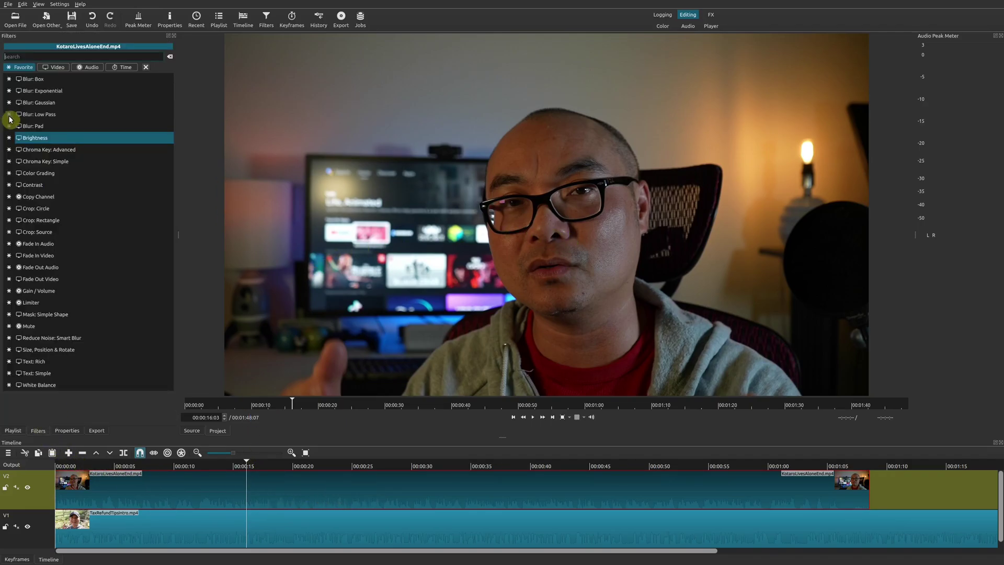
click(98, 350)
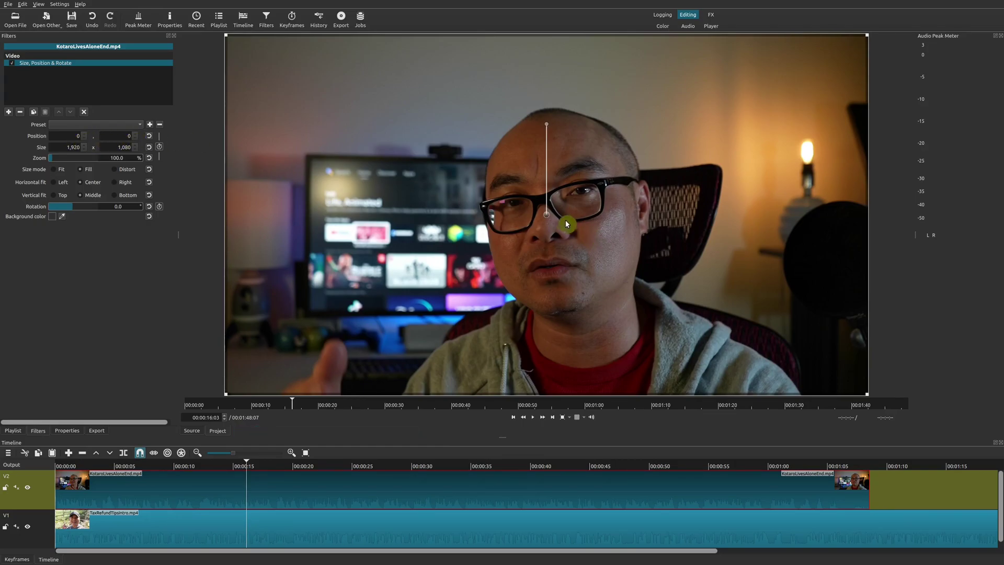
drag(545, 216, 744, 215)
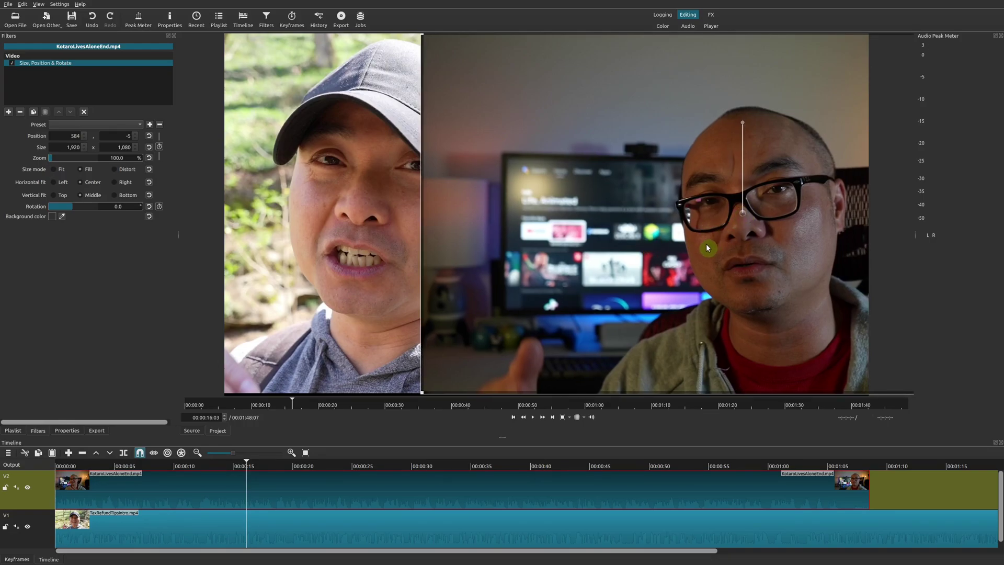
Step: Apply a Mask: Simple Shape filter (Rectangle, Overwrite) to KotaroLivesAloneEnd.mp4
click(10, 115)
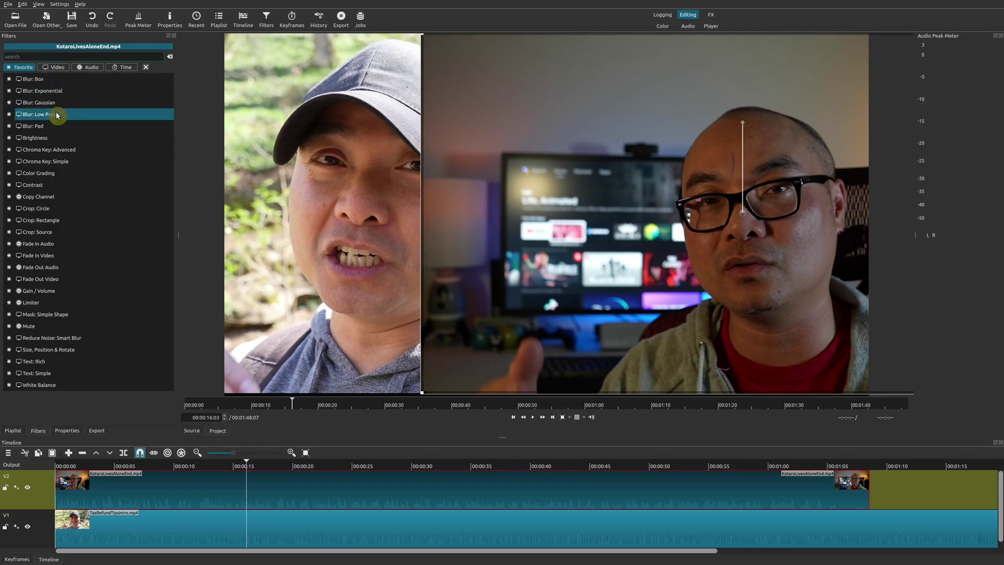
text(mask)
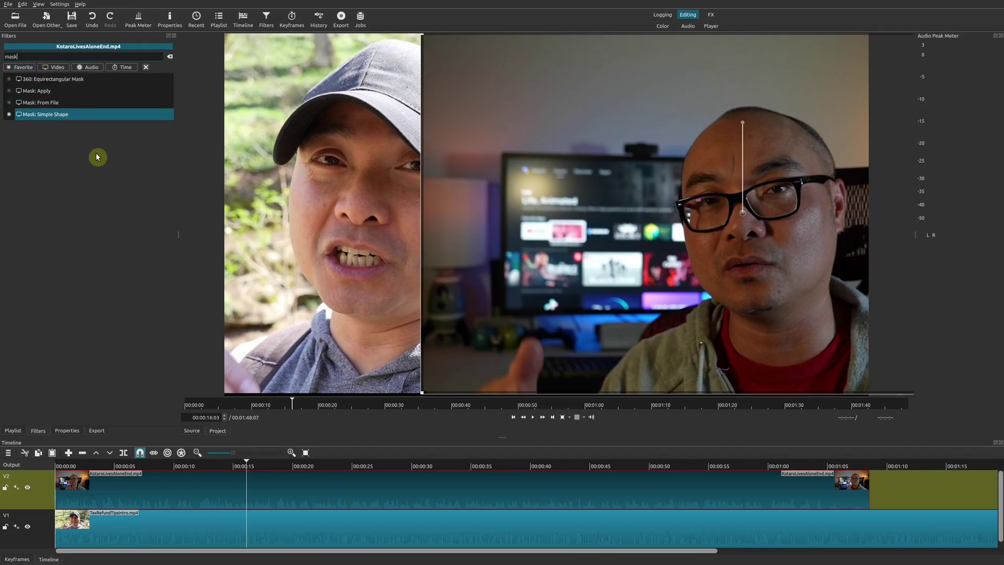
click(76, 116)
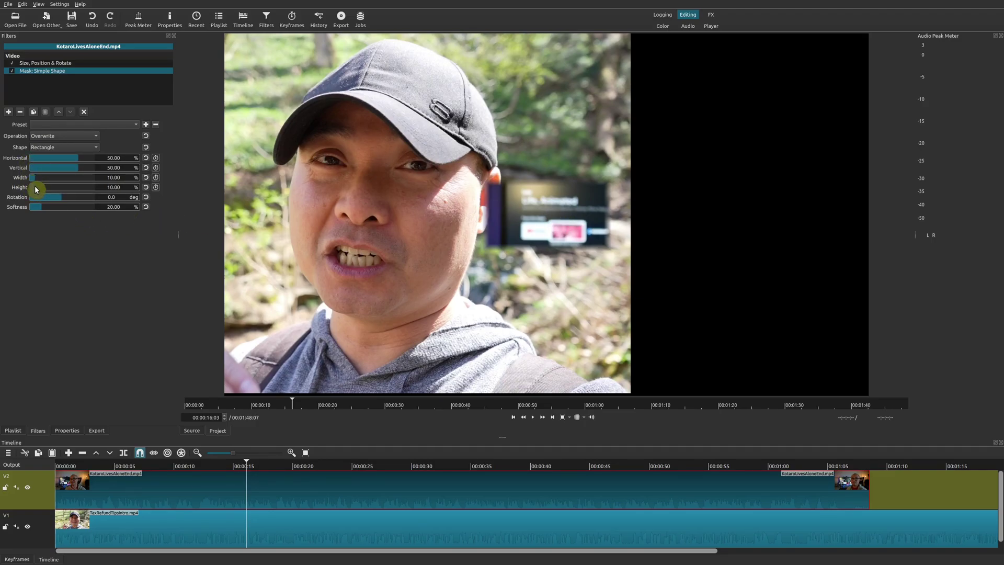
Step: Set the rectangle mask to 65.88% height, 0% softness, 28.82% width at 81.18% horizontal
drag(46, 190, 69, 192)
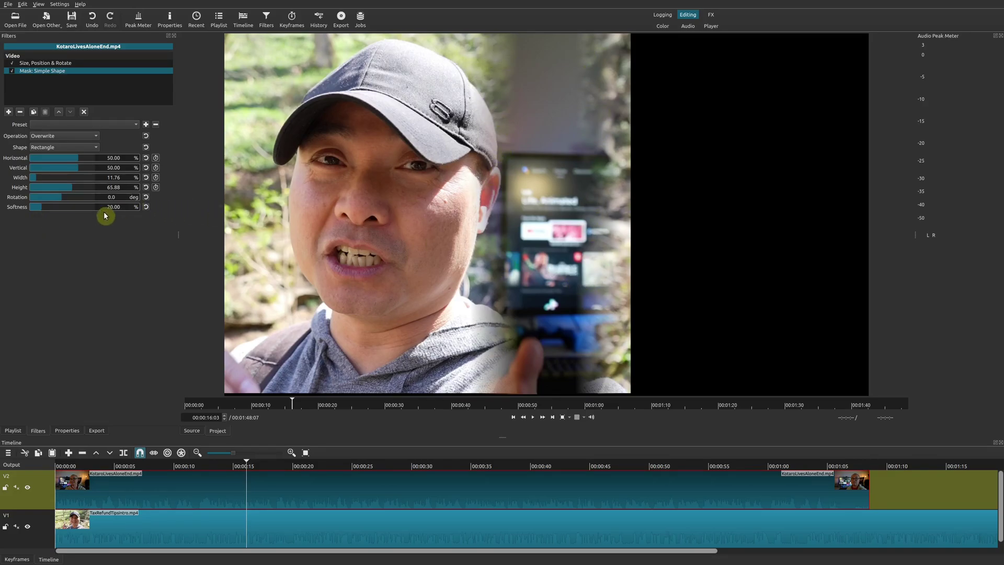
click(41, 211)
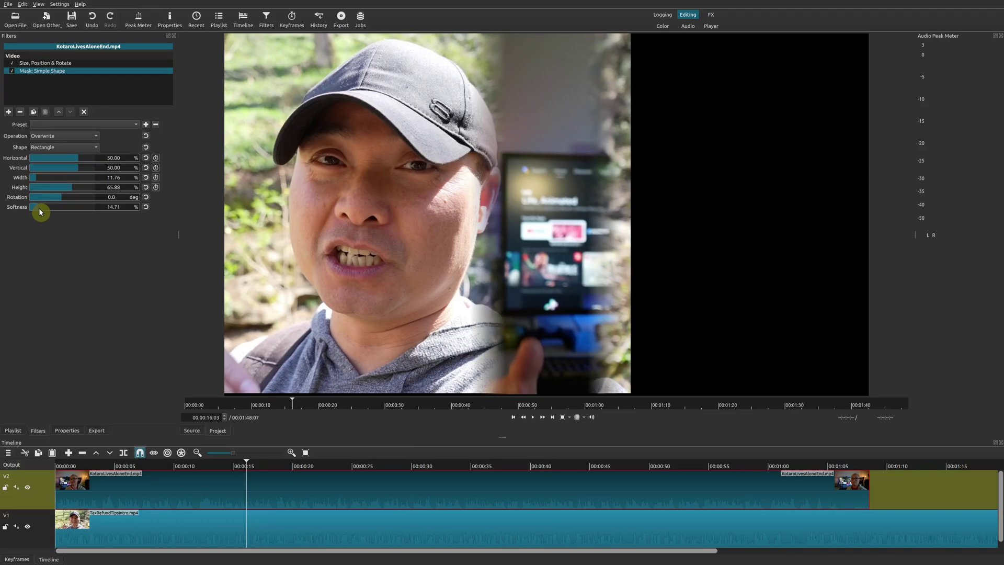
drag(38, 208, 9, 208)
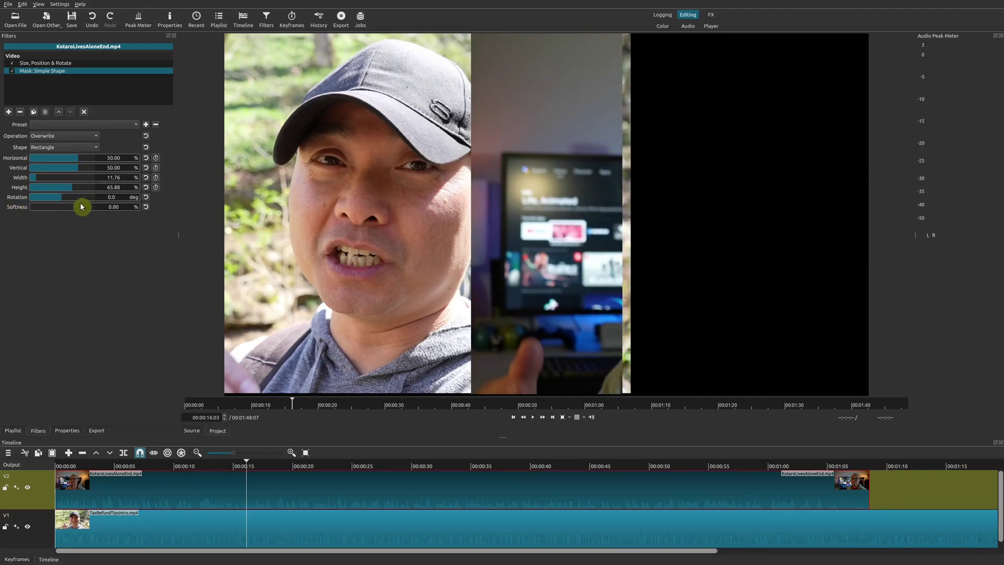
drag(38, 179, 92, 171)
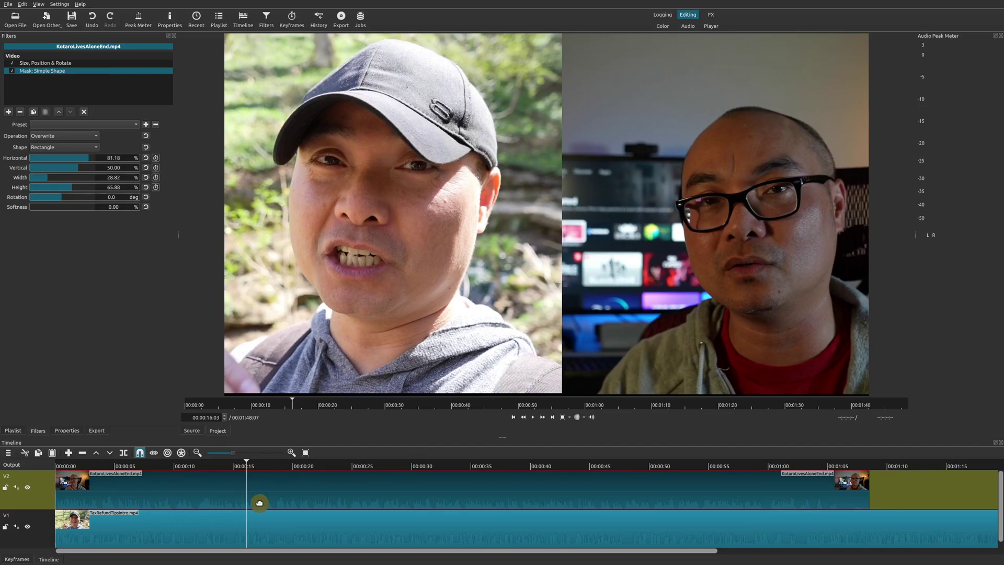
Step: Preview playback, then tilt the mask 10.5° with 100% height, 30.59% width and zero softness
key(space)
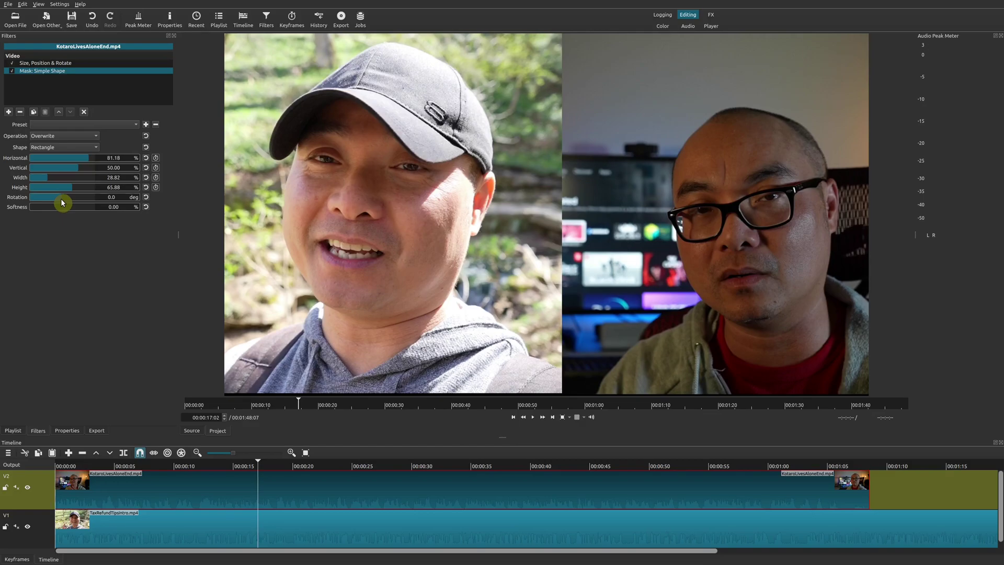
drag(62, 203, 66, 203)
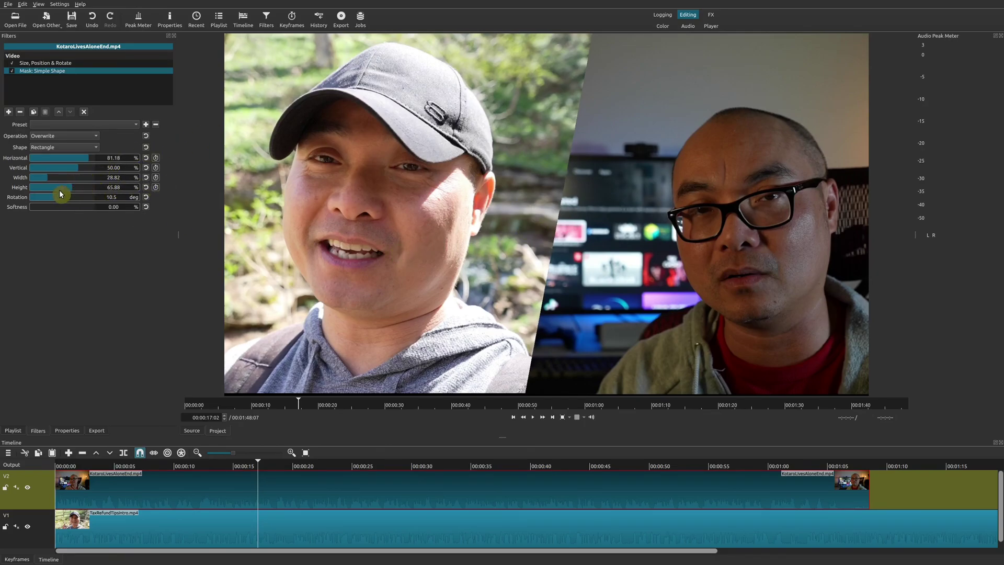
drag(71, 189, 76, 178)
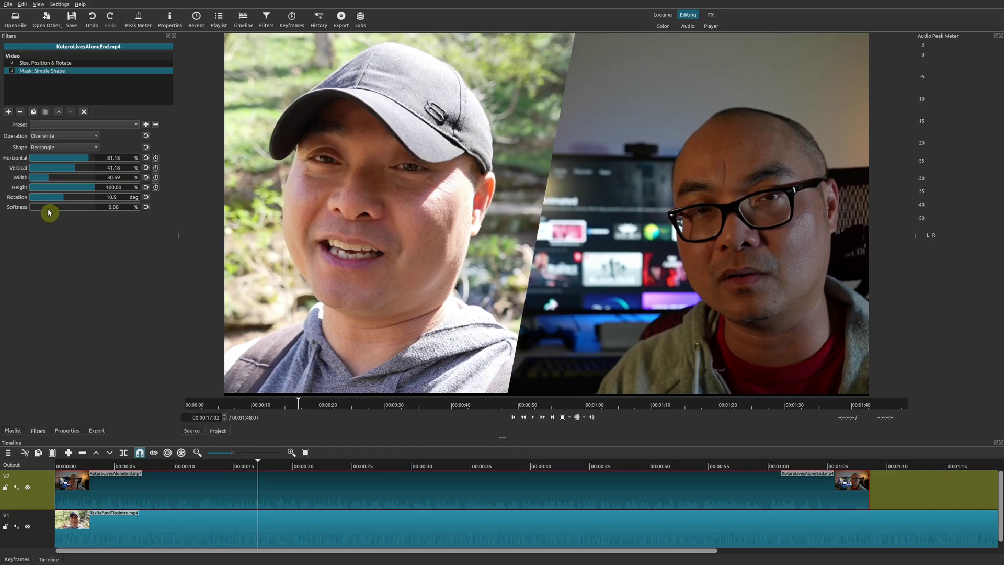
drag(33, 211, 24, 215)
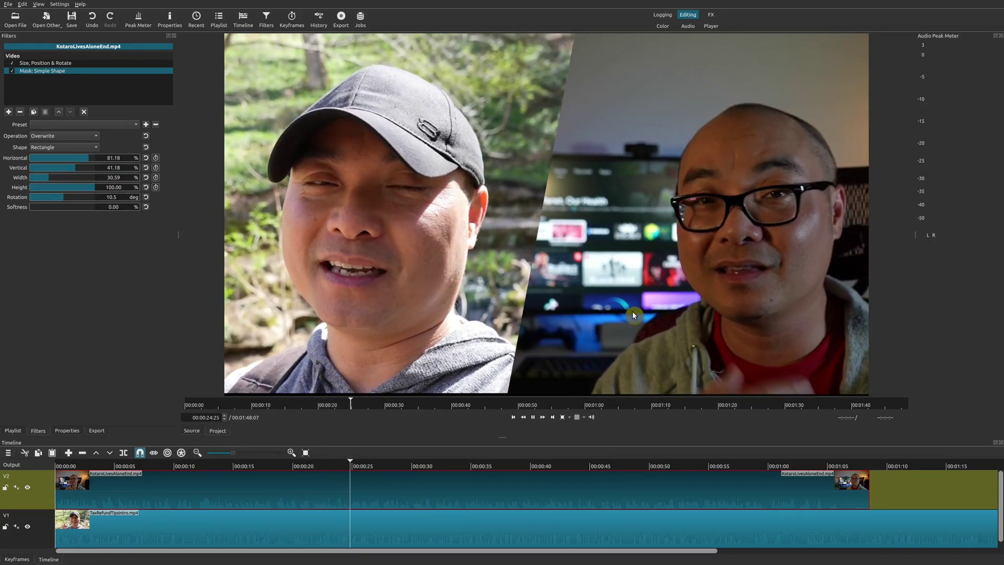
Step: Pause and resume timeline playback to preview the diagonal split-screen composite
key(space)
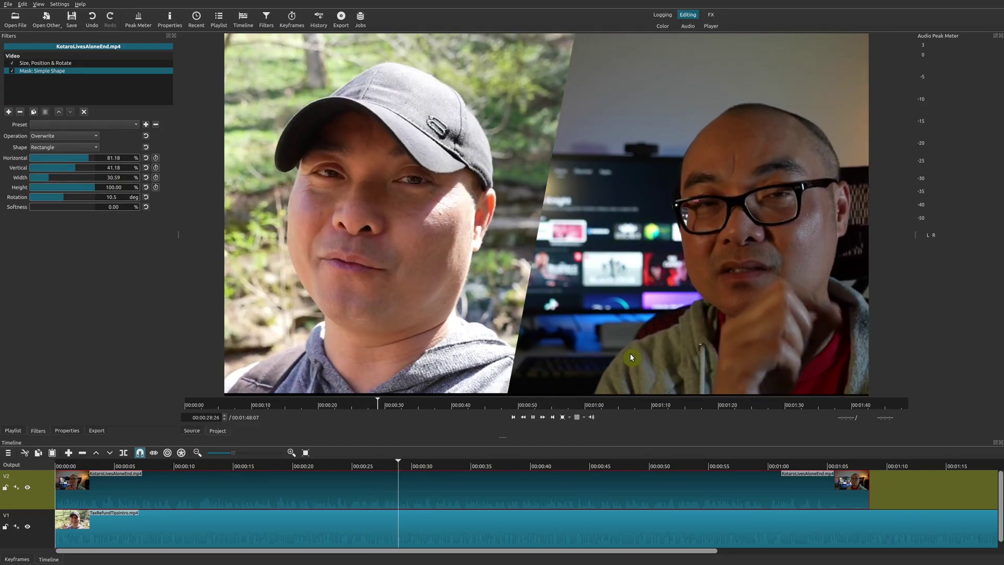
key(space)
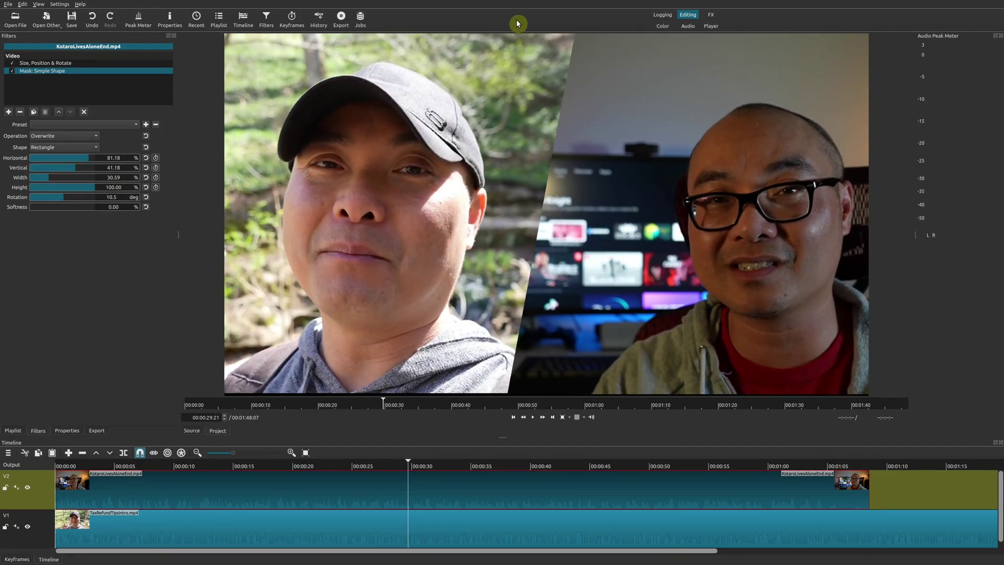
click(553, 376)
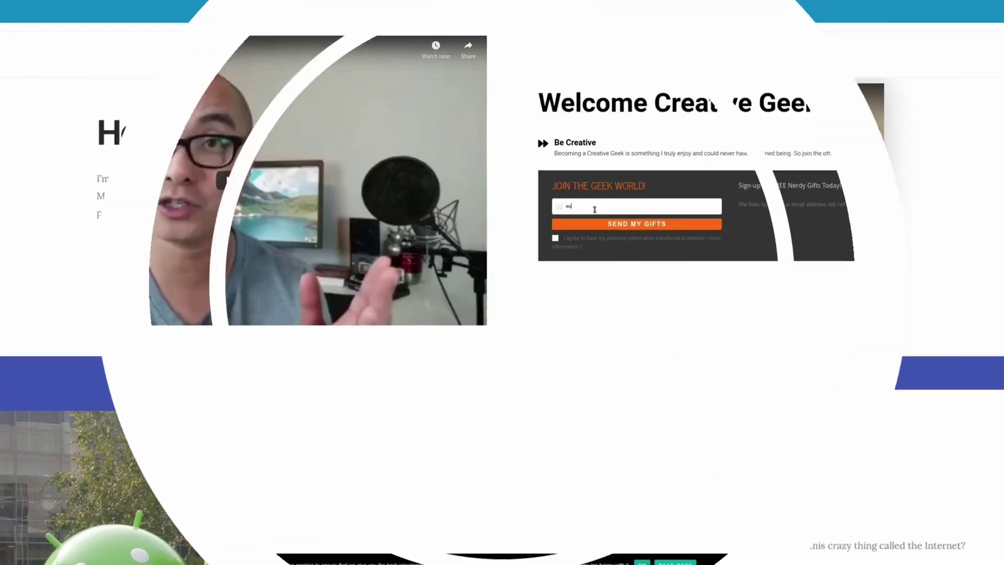
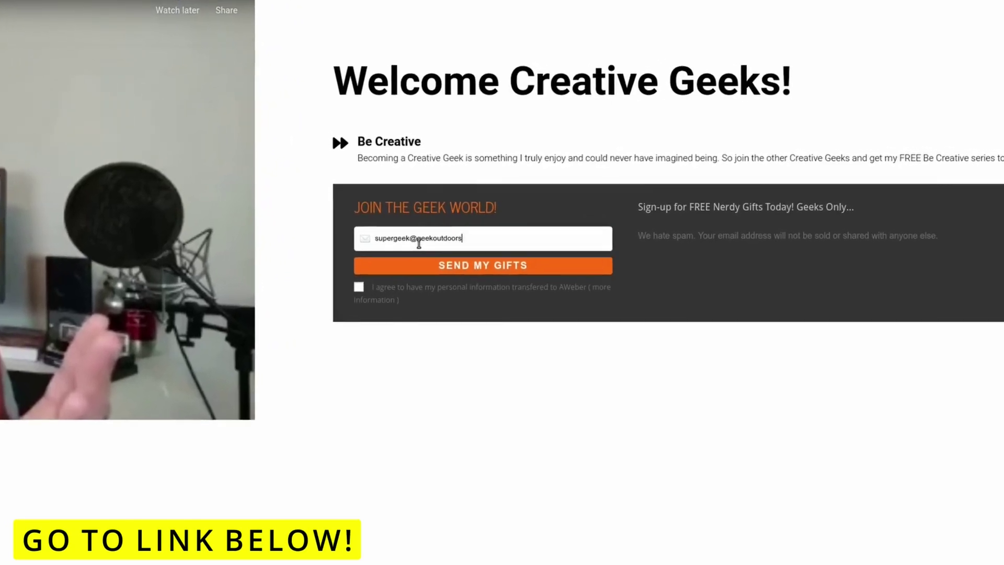